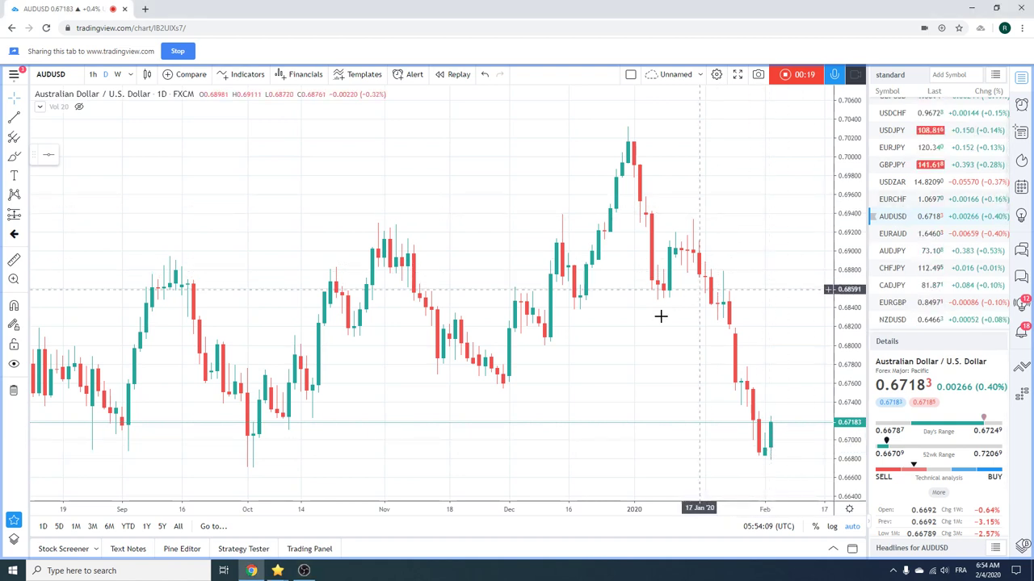
- Change the AUDUSD chart interval from 1D to 1-hour candles
left_click(93, 73)
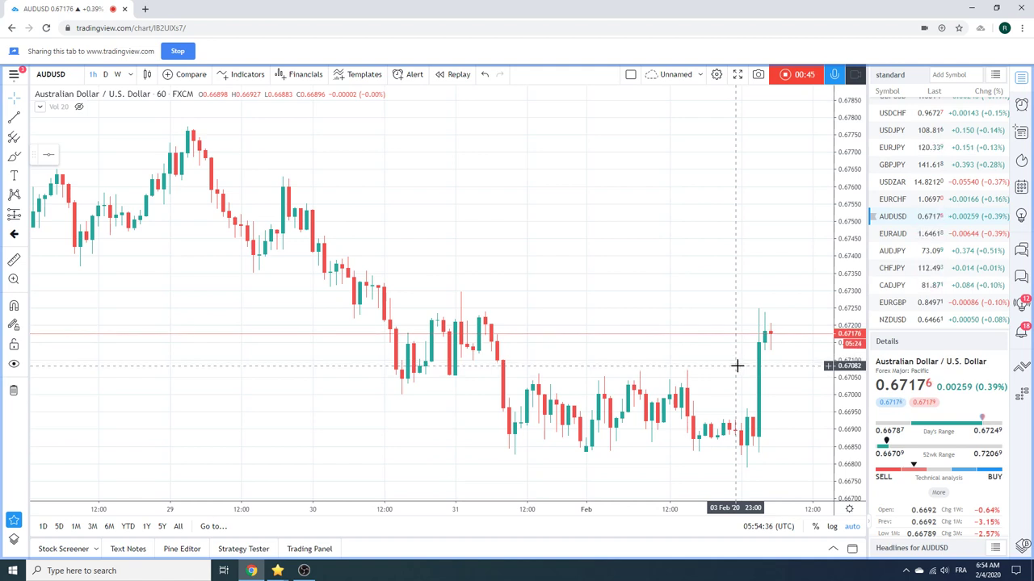
- Load EURCHF on the daily interval and bring up the line drawing tools flyout
left_click(891, 199)
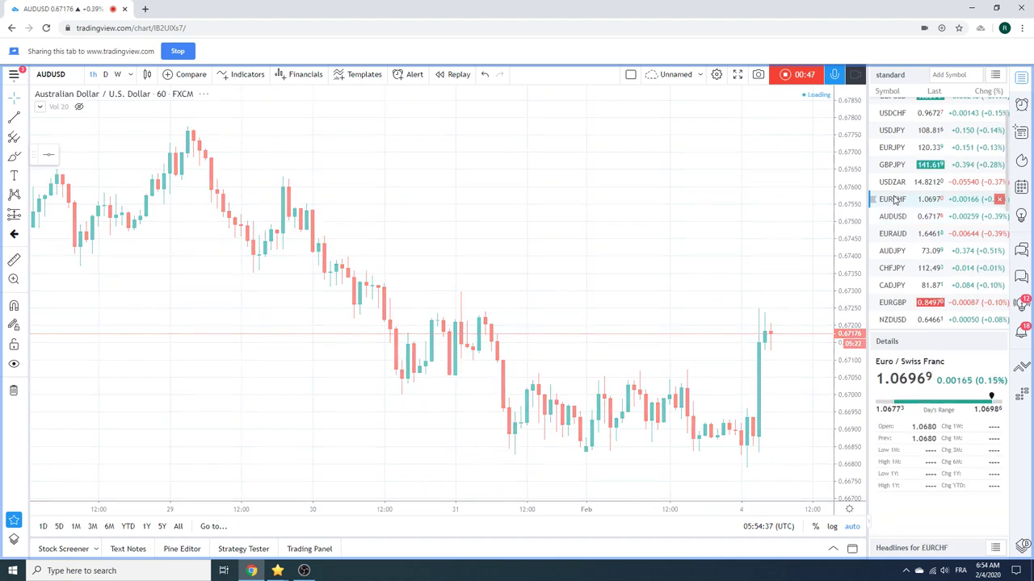
left_click(105, 74)
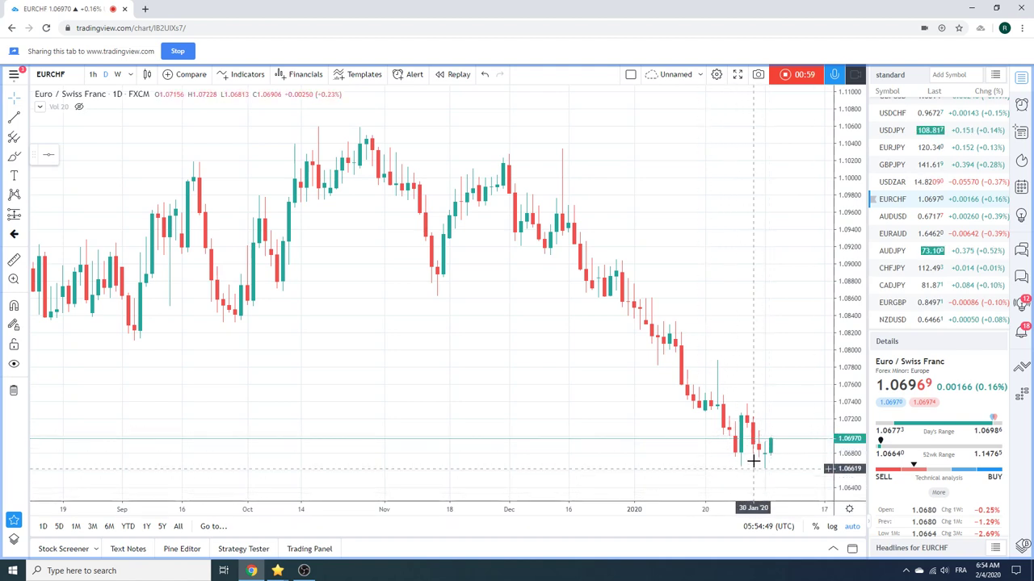
left_click(25, 118)
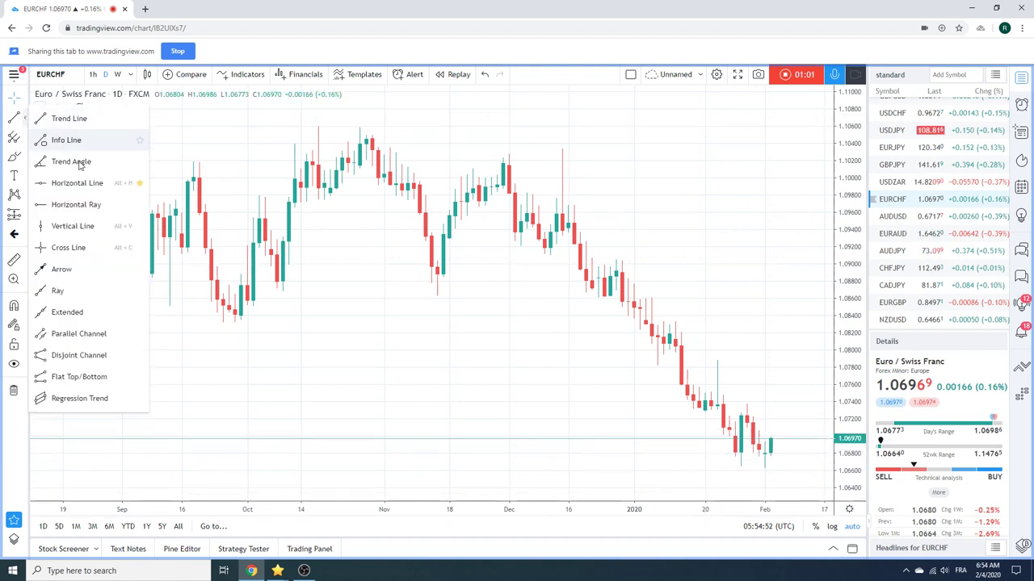
- Draw an extended trend line on EURCHF from the 13 Dec high to near 13 Jan, then go to USDZAR
left_click(121, 315)
scroll(616, 206, "up", 3)
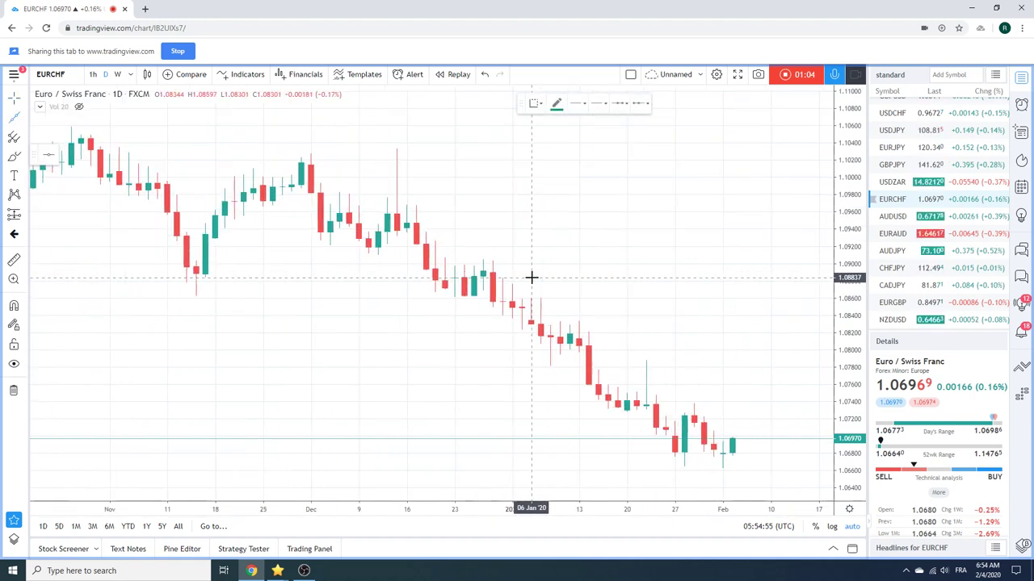
left_click(397, 146)
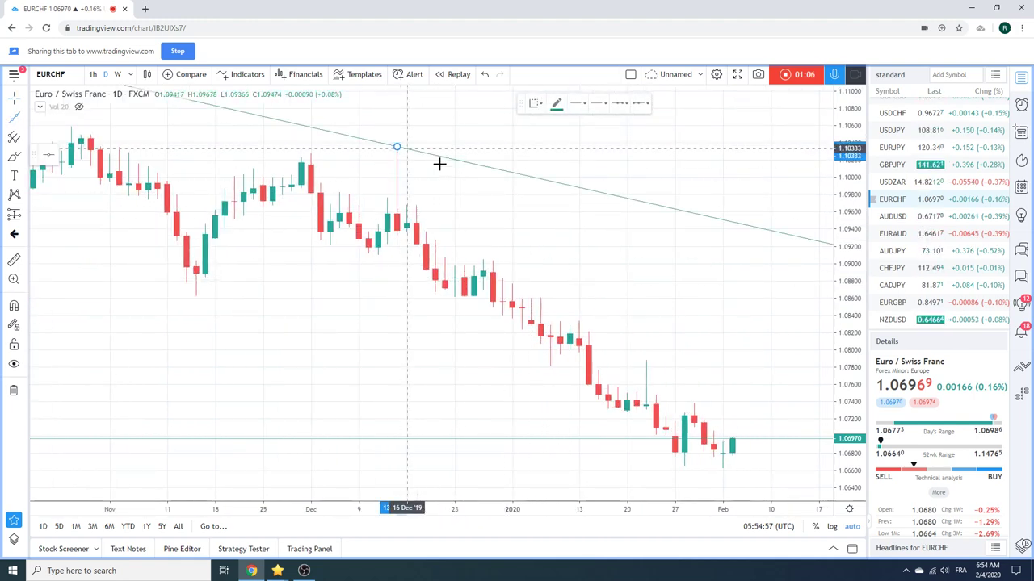
left_click(579, 302)
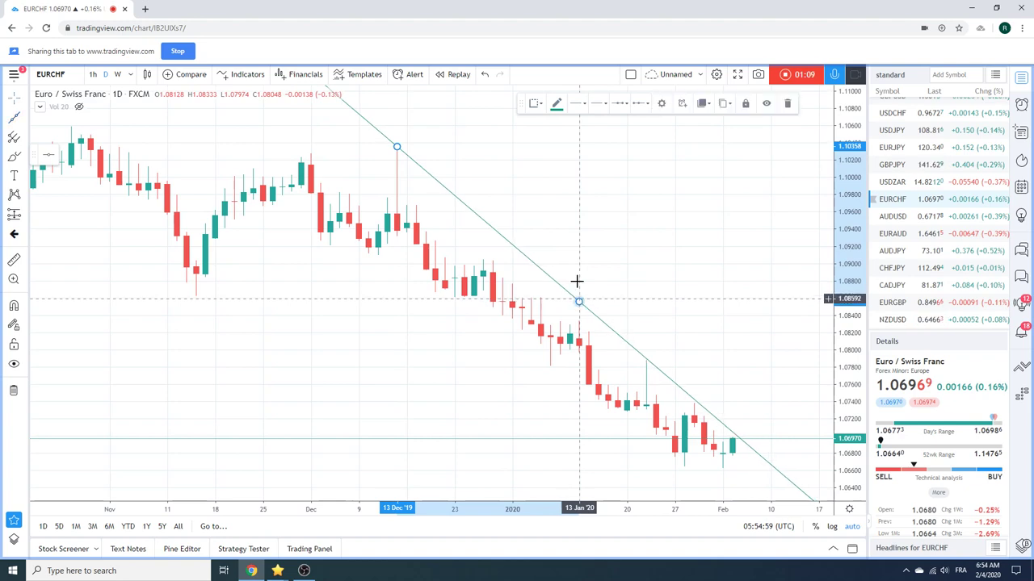
scroll(395, 275, "up", 3)
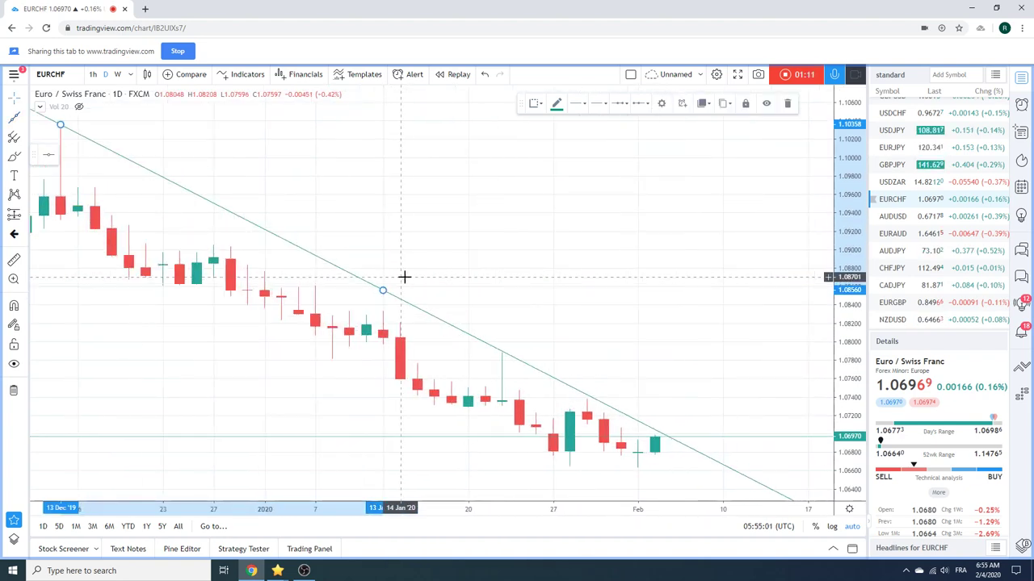
scroll(404, 277, "down", 3)
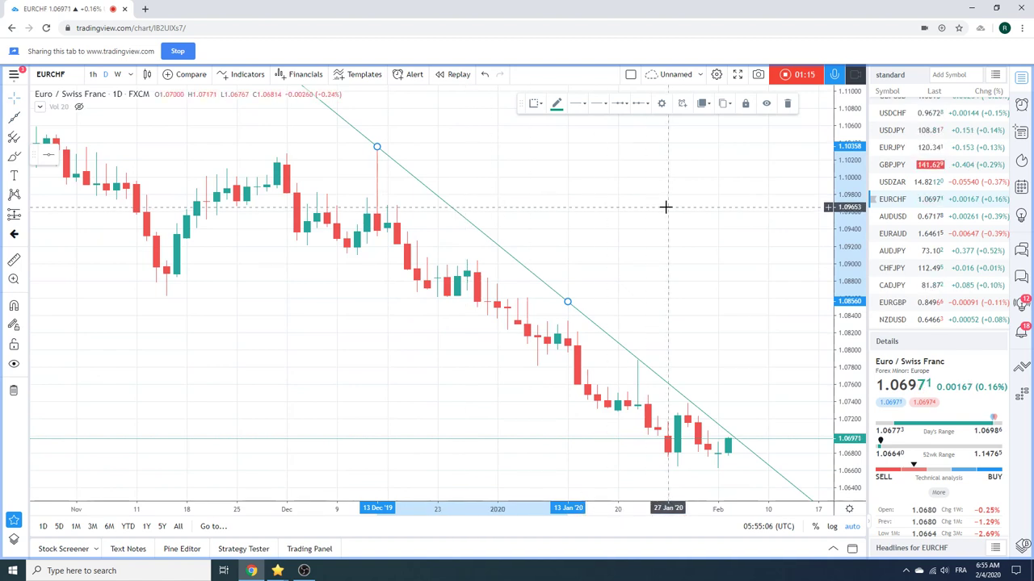
key("Up")
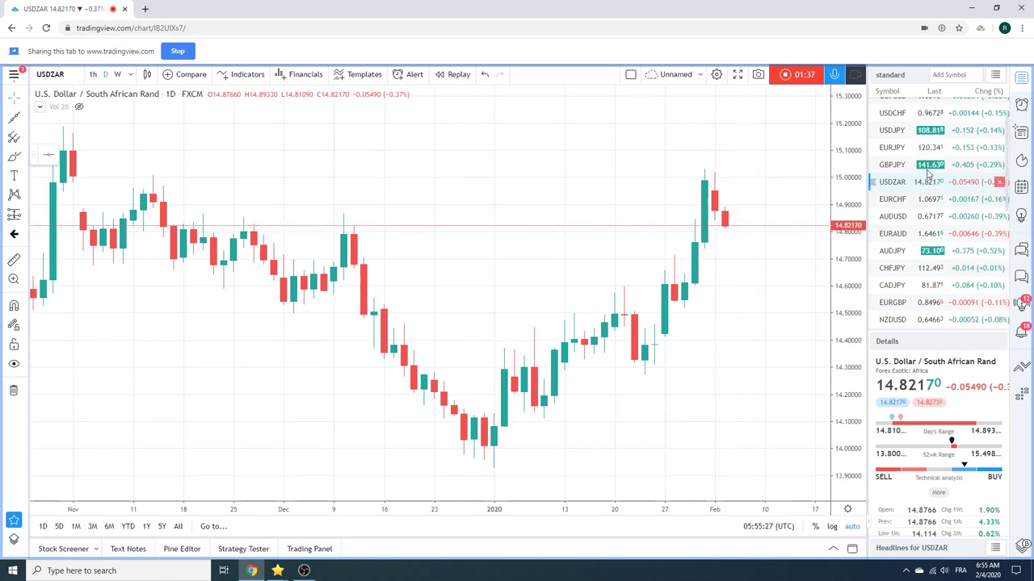
- Move up the watchlist to EURJPY and set it to 1-hour candles
key("Up")
key("Up")
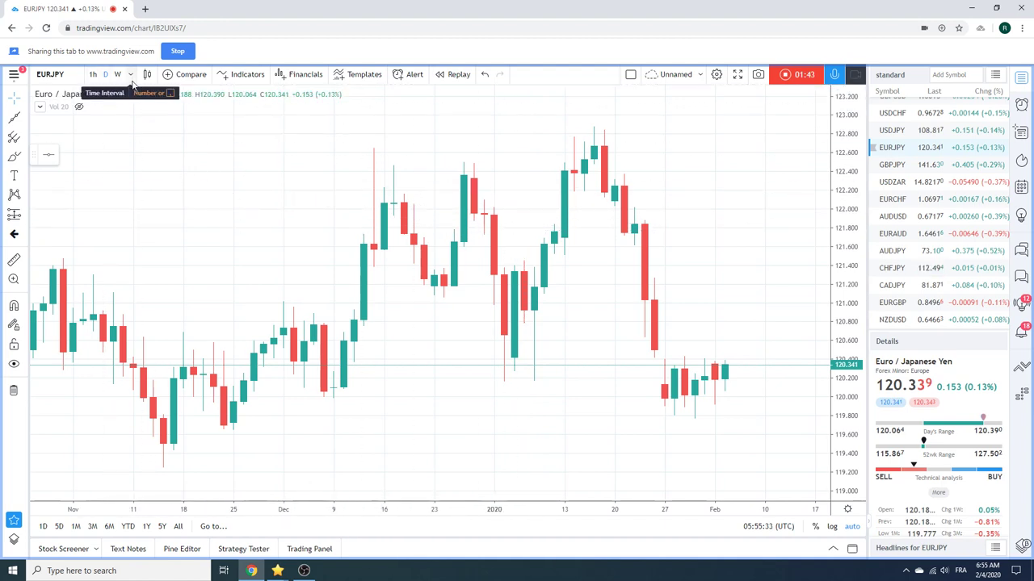
left_click(93, 75)
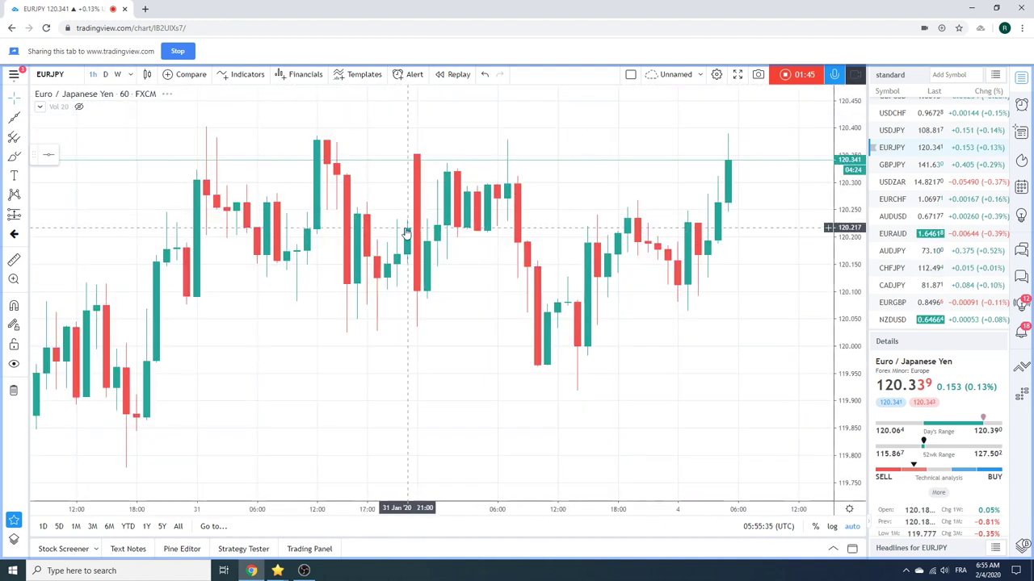
scroll(407, 236, "down", 4)
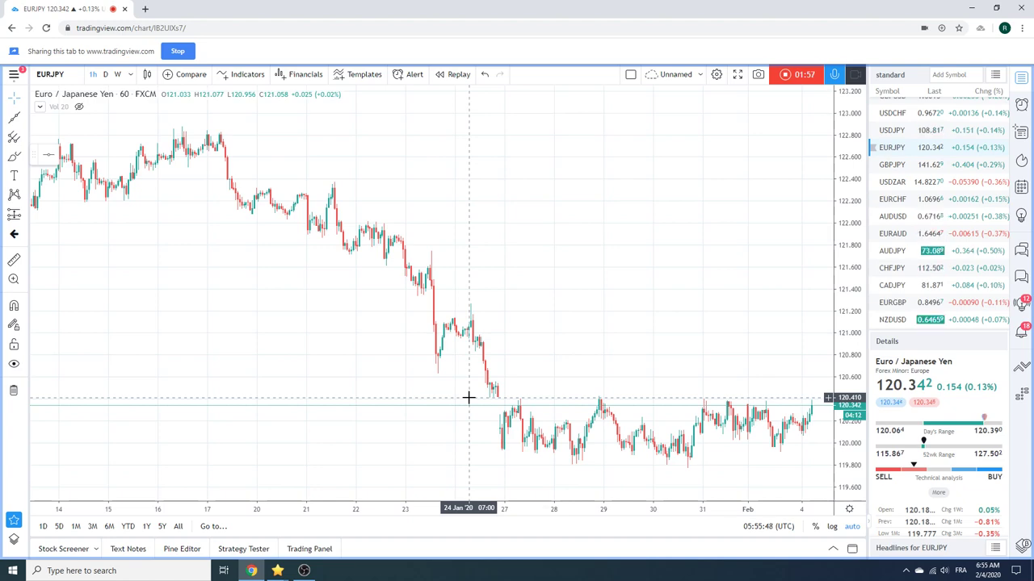
- Open AUDJPY from the watchlist and set the D interval
left_click(894, 255)
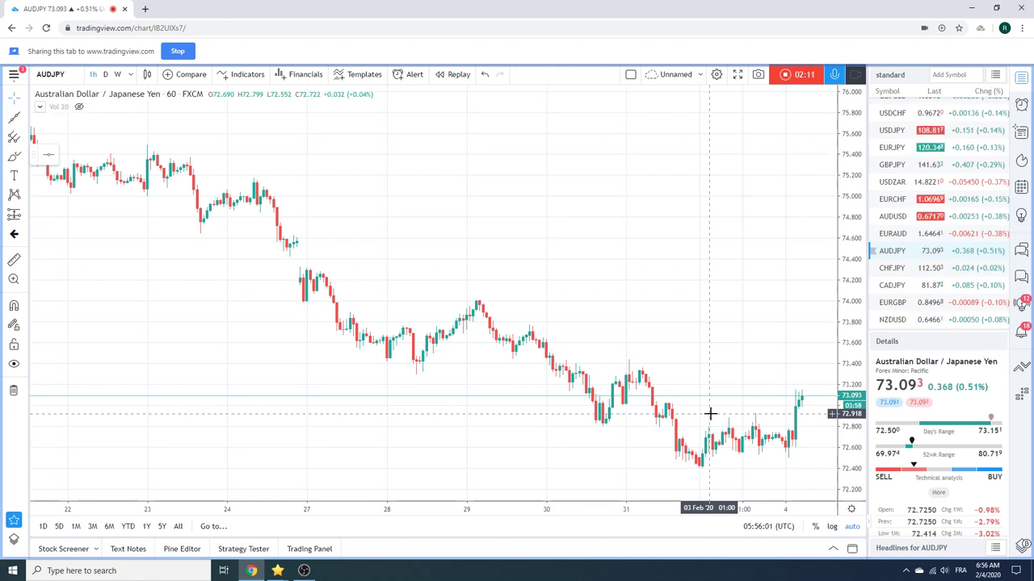
left_click(105, 74)
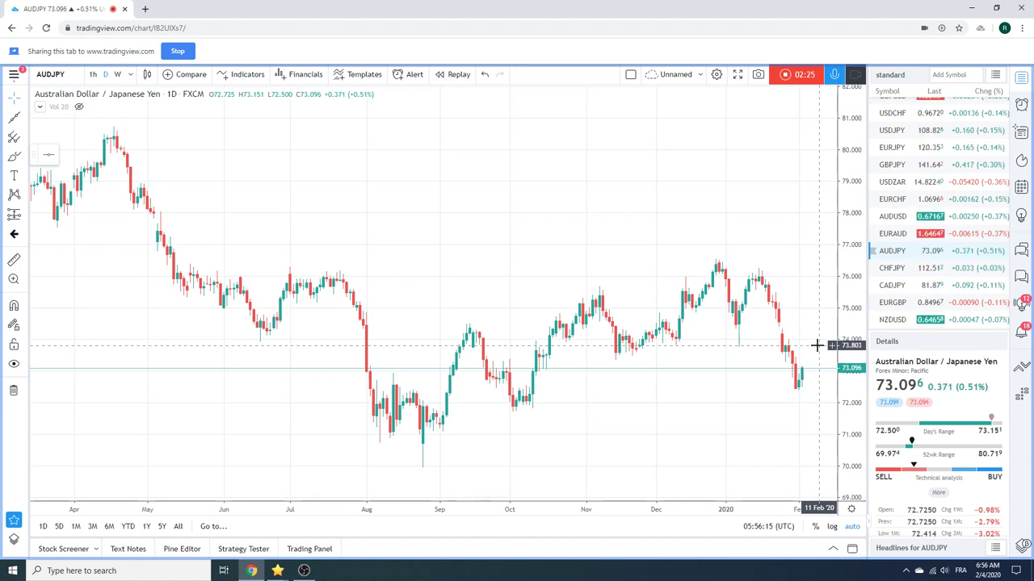
scroll(926, 282, "up", 2)
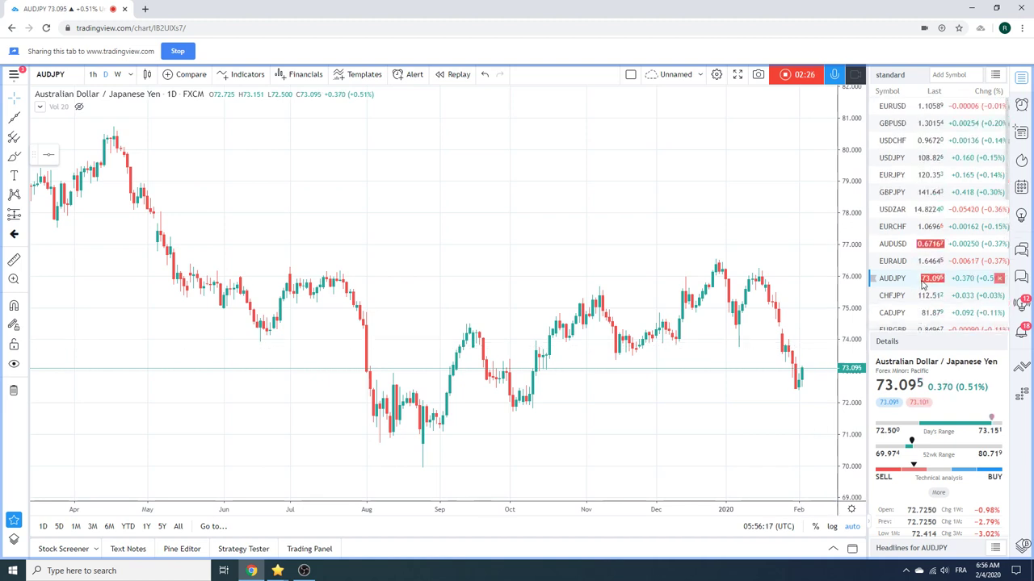
- View USDJPY, then load Gold Futures GC1! from further down the watchlist
left_click(891, 158)
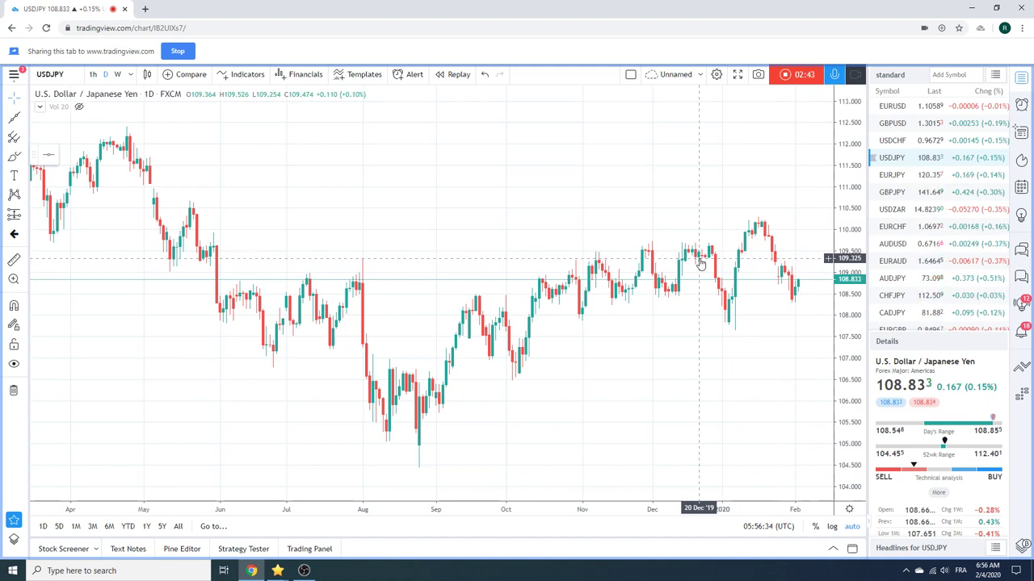
scroll(914, 224, "down", 1)
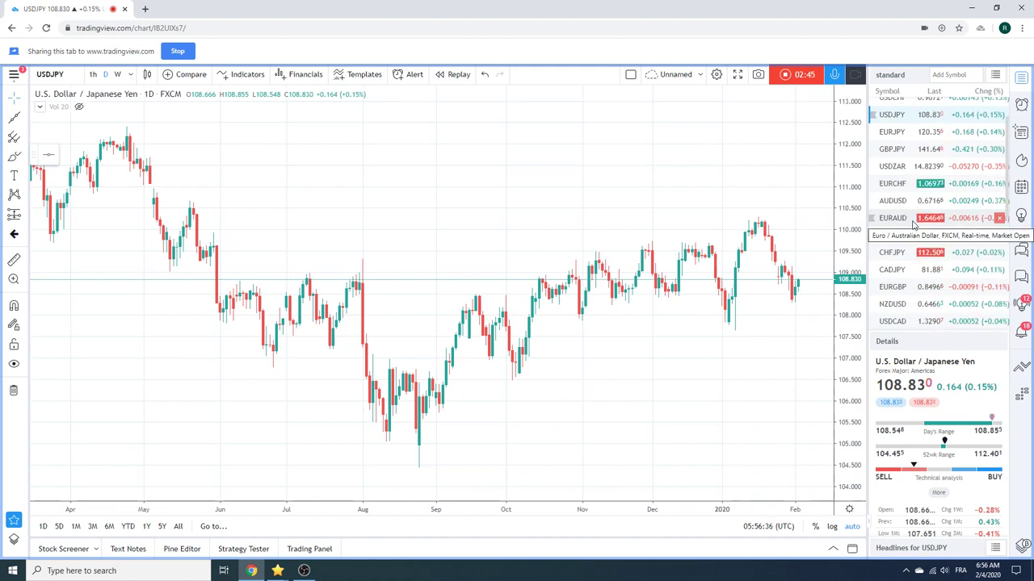
scroll(911, 226, "down", 1)
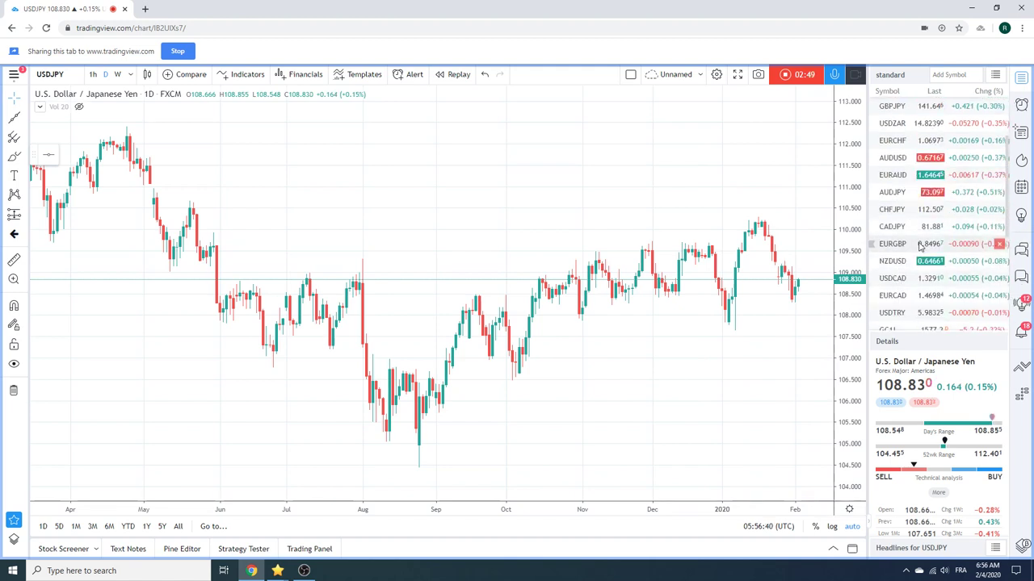
scroll(919, 247, "down", 1)
left_click(913, 287)
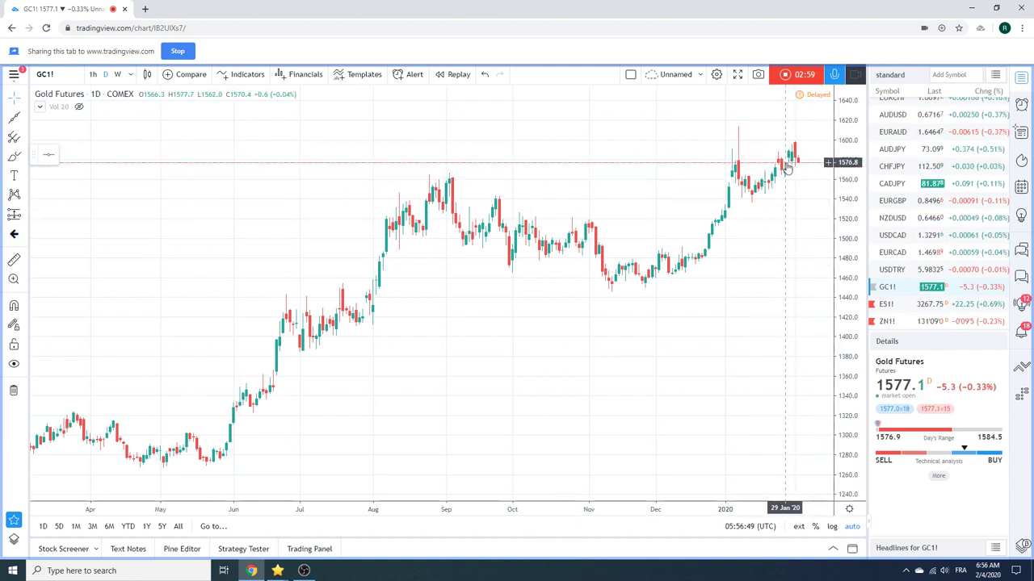
- Find Light Crude Oil Futures CL1! in the watchlist and open its chart
scroll(917, 208, "down", 2)
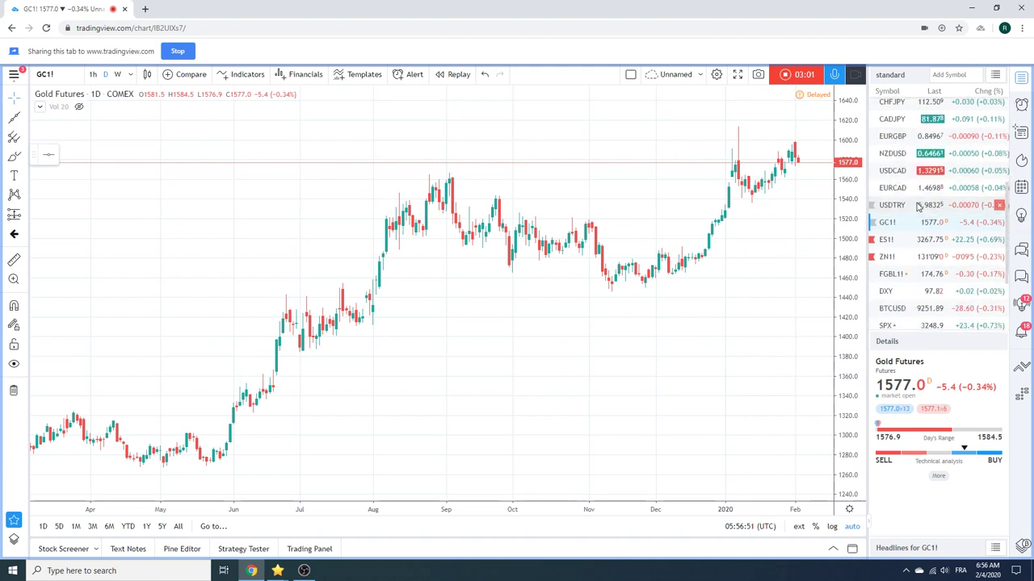
scroll(917, 208, "up", 4)
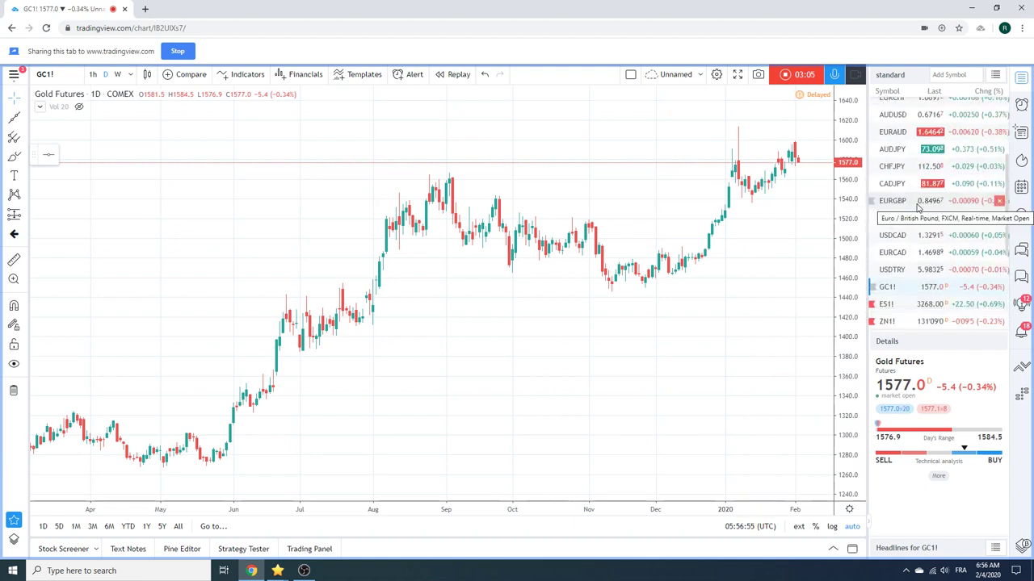
scroll(917, 208, "down", 3)
scroll(917, 208, "down", 2)
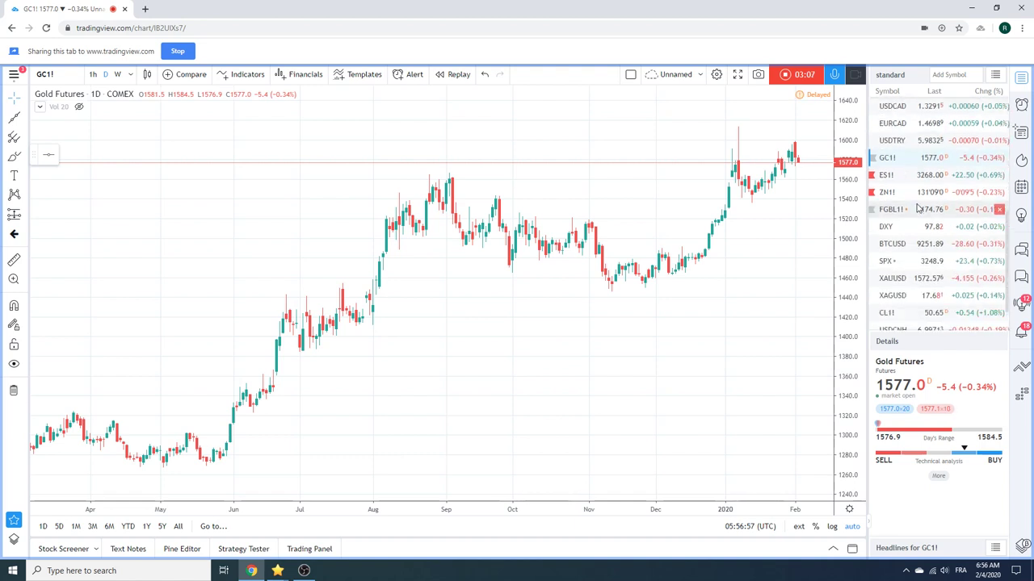
left_click(918, 312)
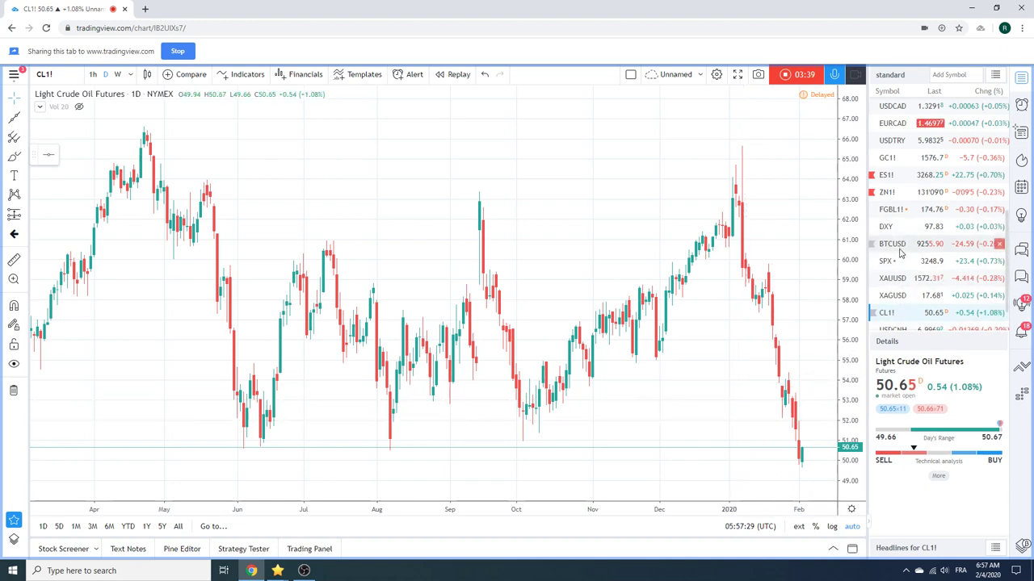
- Open Euro Bund futures FGBL1! at 1h and zoom out to show back to January 10
left_click(892, 210)
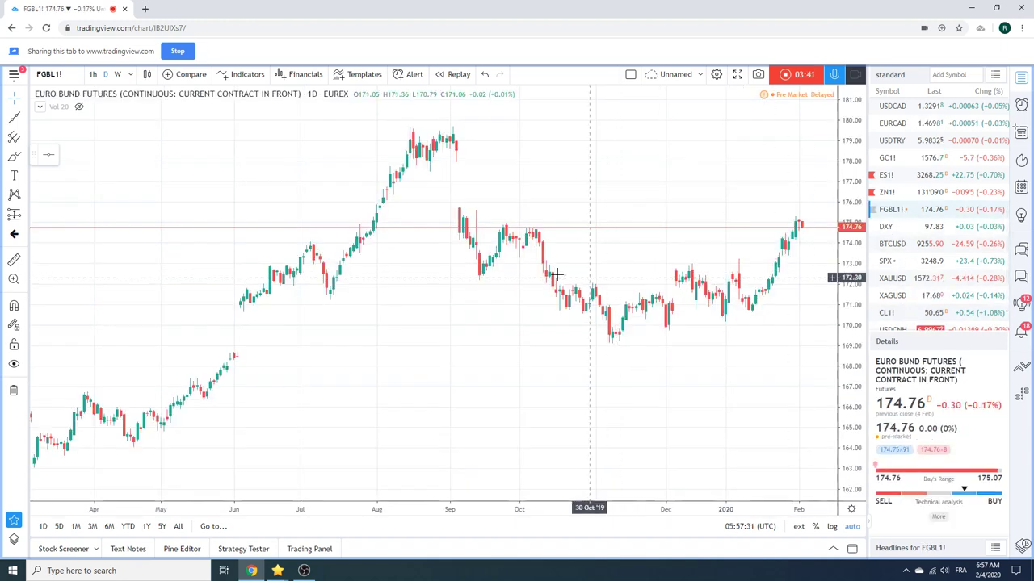
left_click(93, 75)
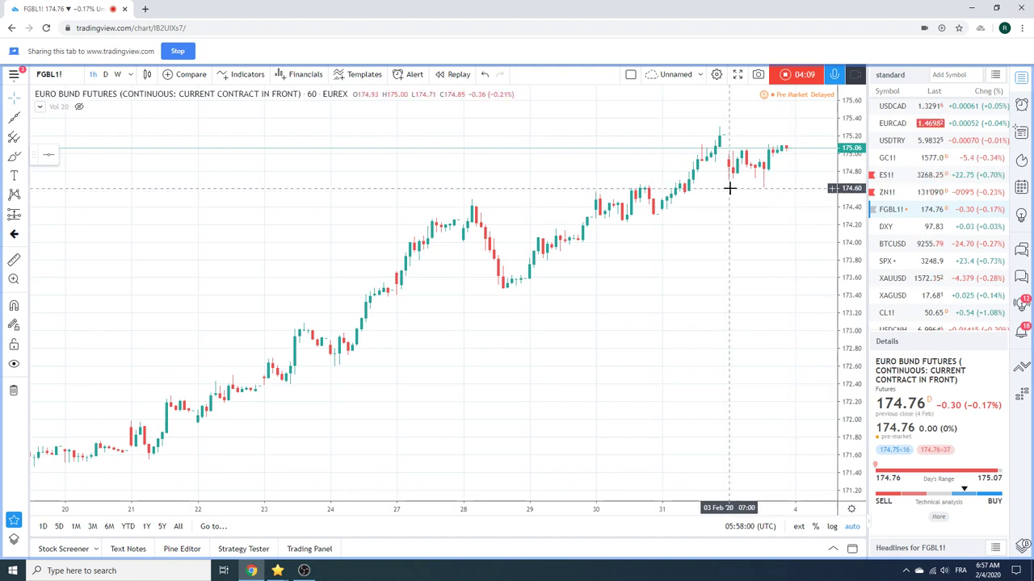
scroll(728, 186, "down", 3)
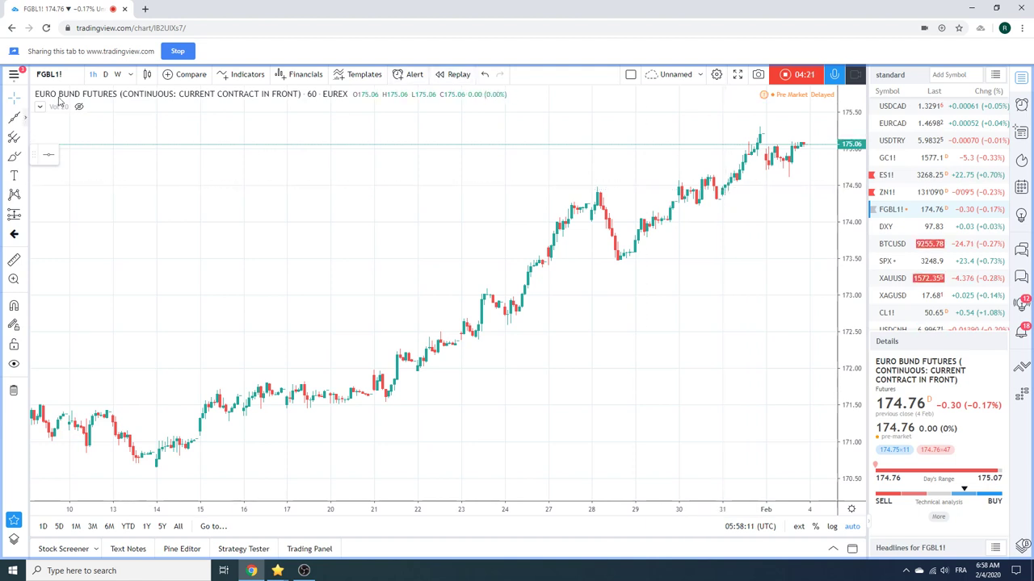
- Load the DE10Y German 10-year bond yield symbol via the symbol box
left_click(76, 74)
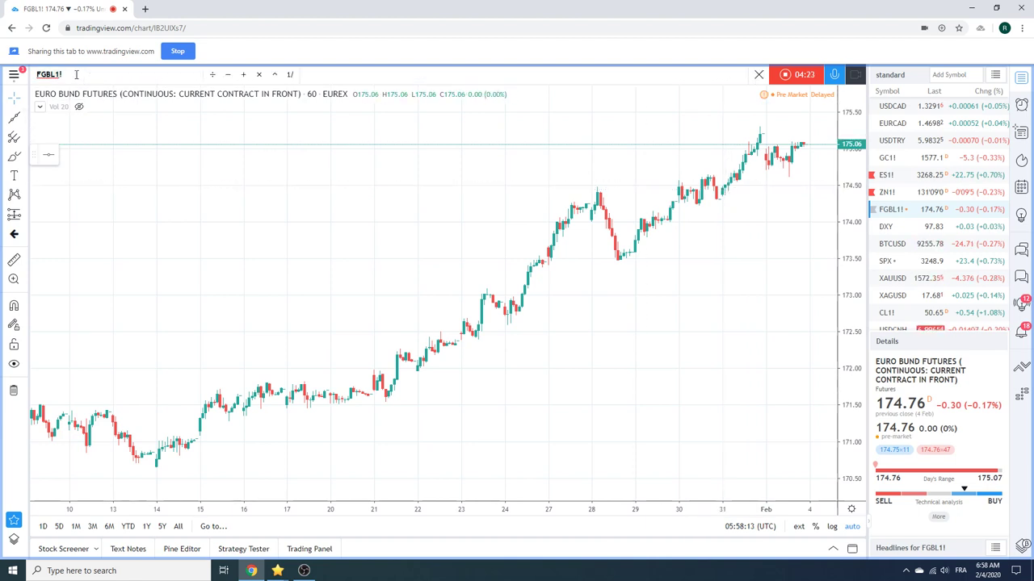
type("DE10Y")
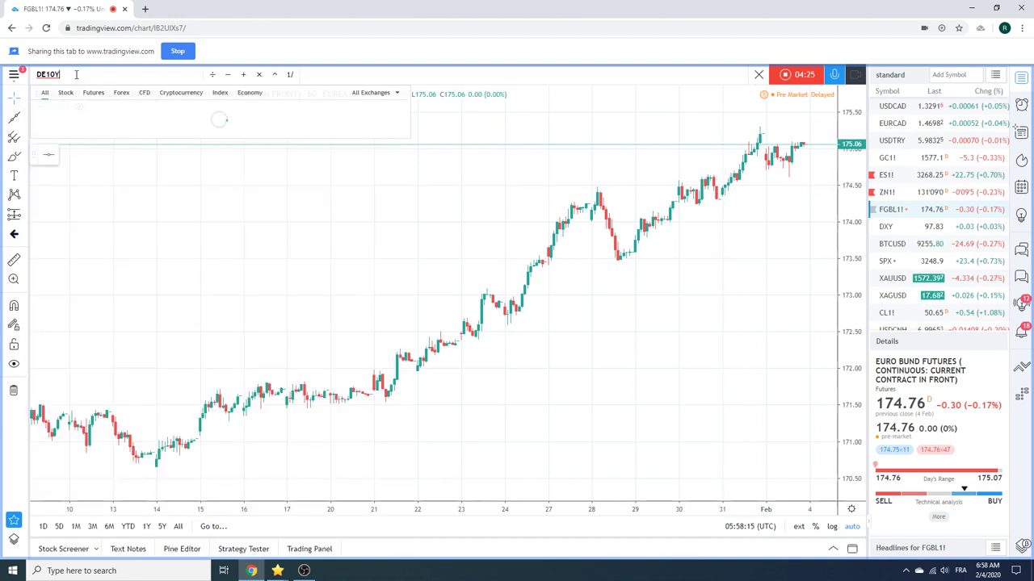
key("Return")
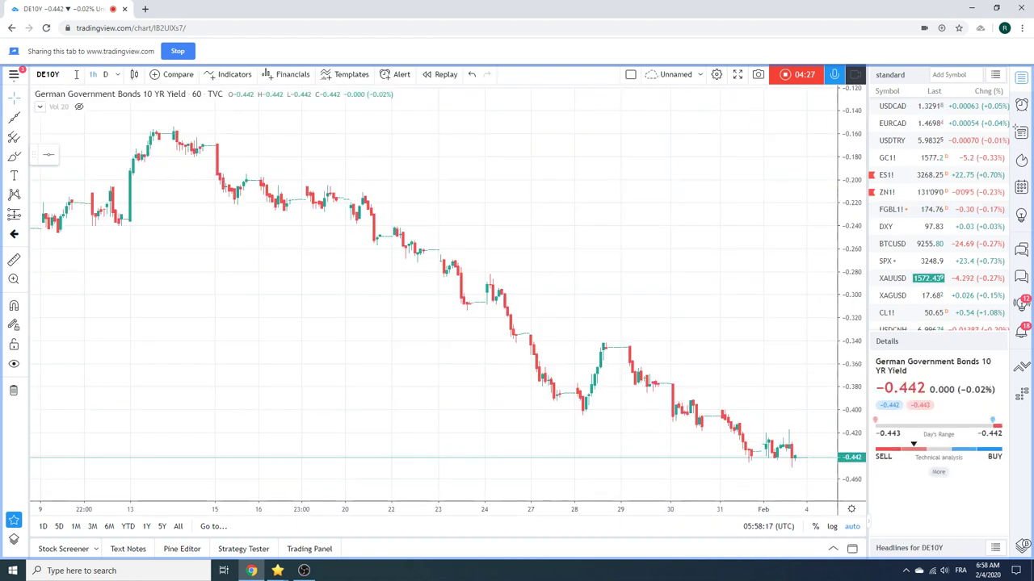
scroll(347, 214, "down", 4)
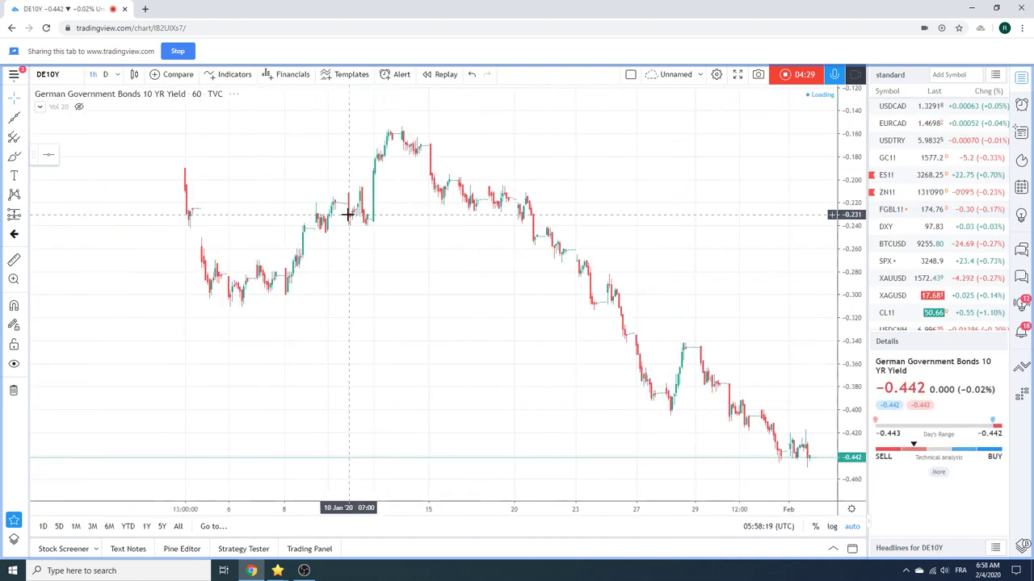
- Set DE10Y to daily and zoom to span July 2019 to February 2020
left_click(105, 73)
scroll(404, 251, "up", 5)
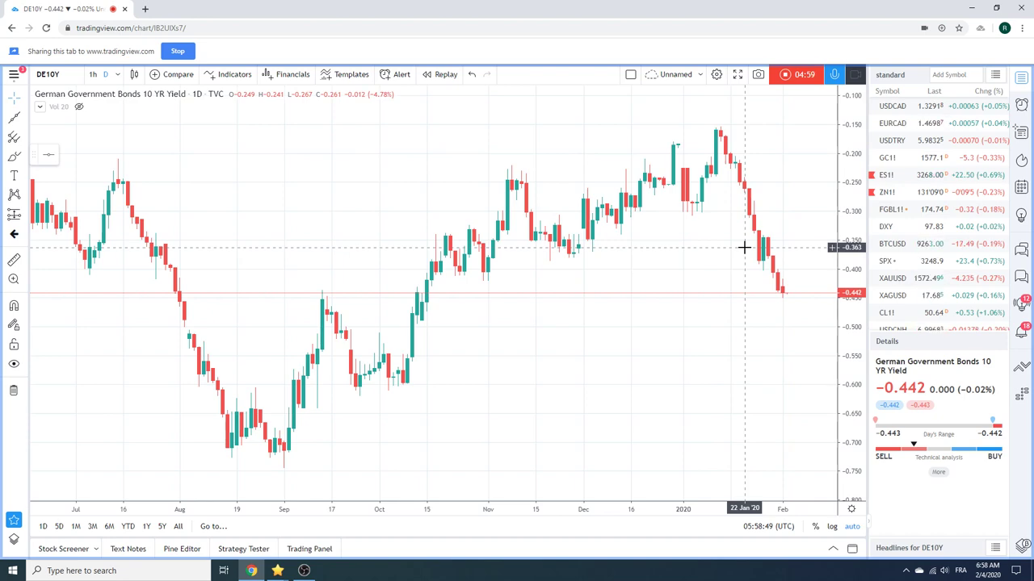
scroll(323, 261, "down", 2)
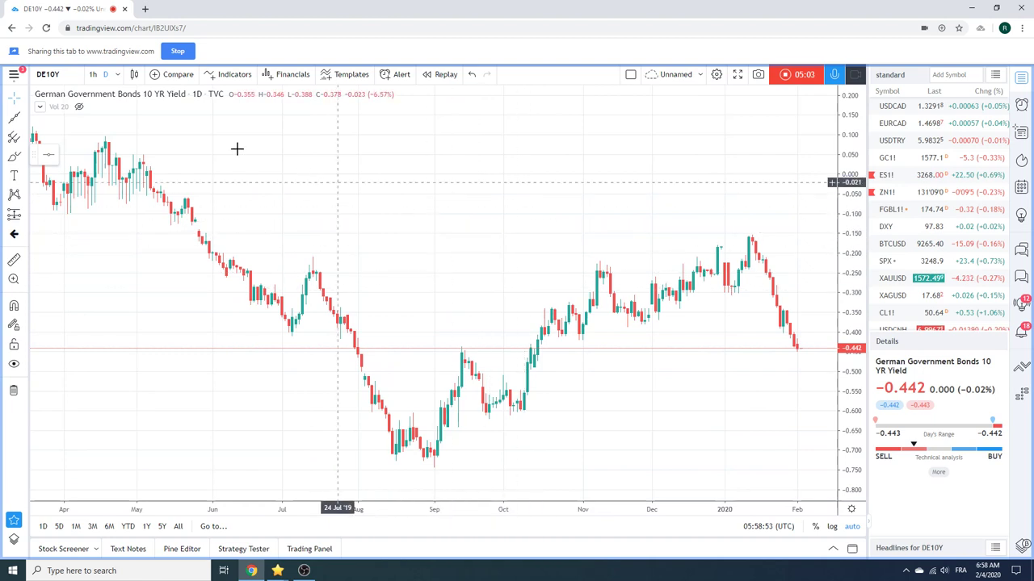
scroll(557, 239, "up", 2)
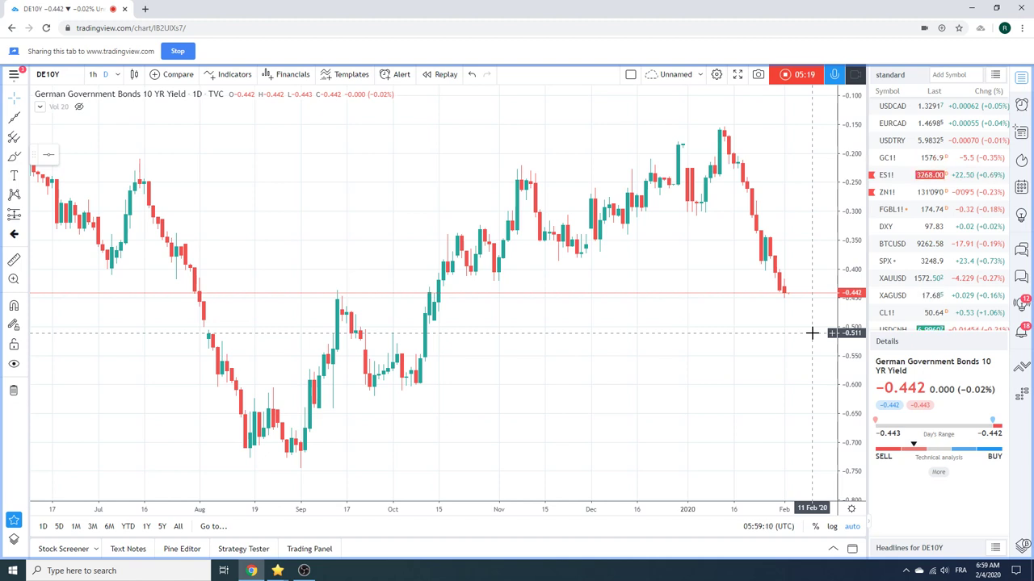
scroll(913, 252, "up", 5)
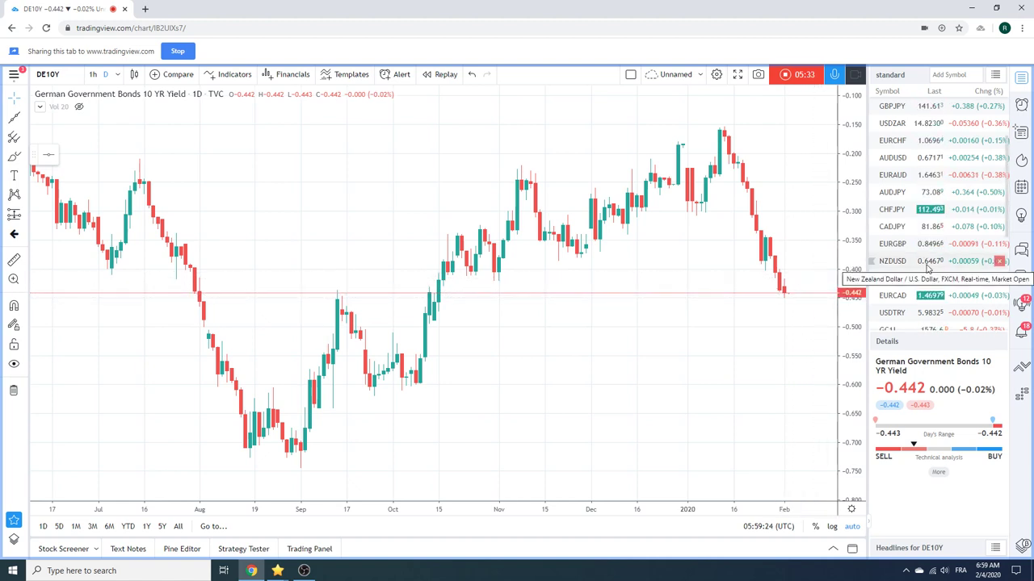
- Scroll to the top of the watchlist and open GBPUSD
scroll(927, 268, "up", 1)
scroll(927, 267, "up", 1)
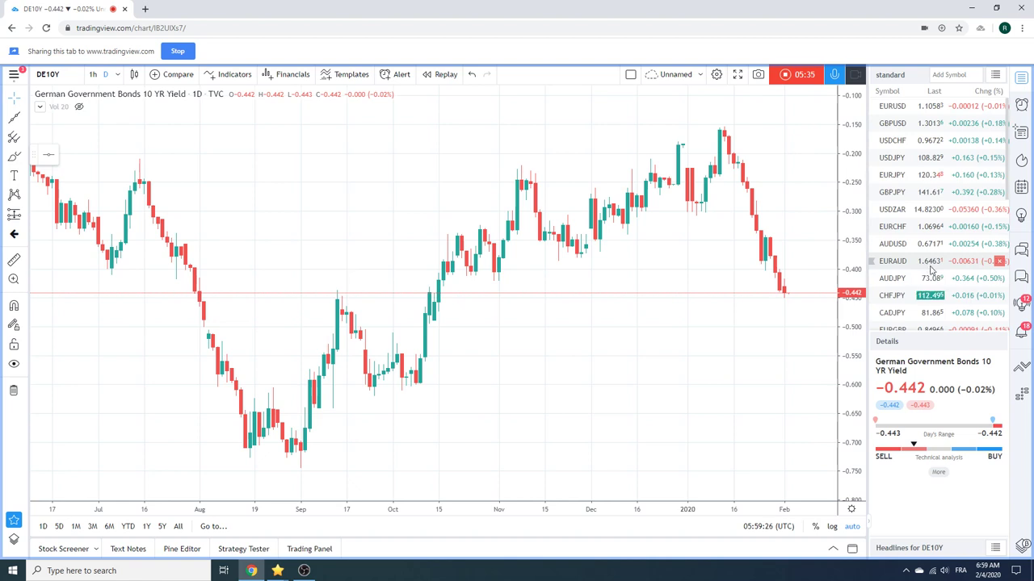
left_click(905, 129)
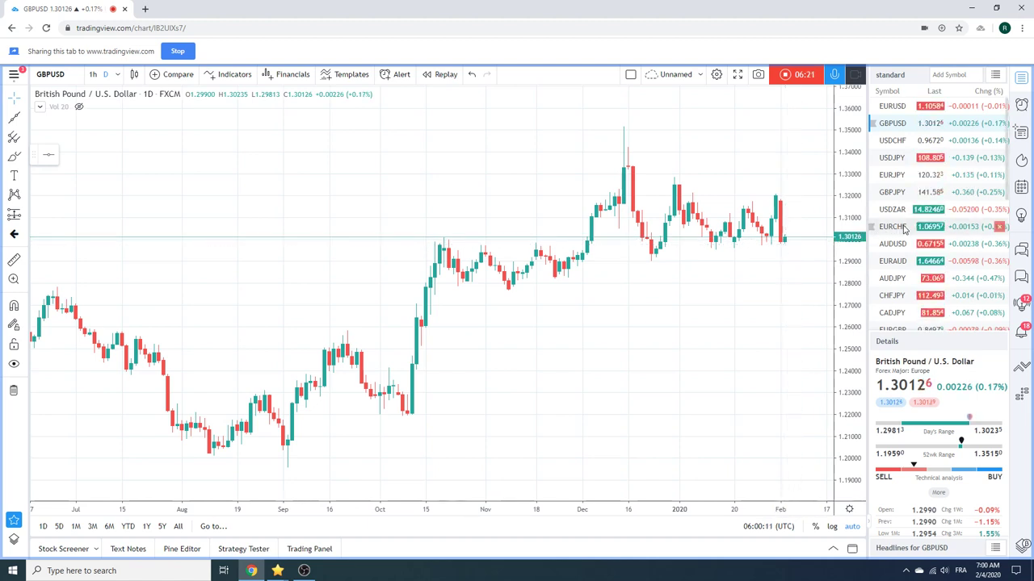
- Scroll the watchlist and open the EURGBP chart
scroll(904, 229, "down", 1)
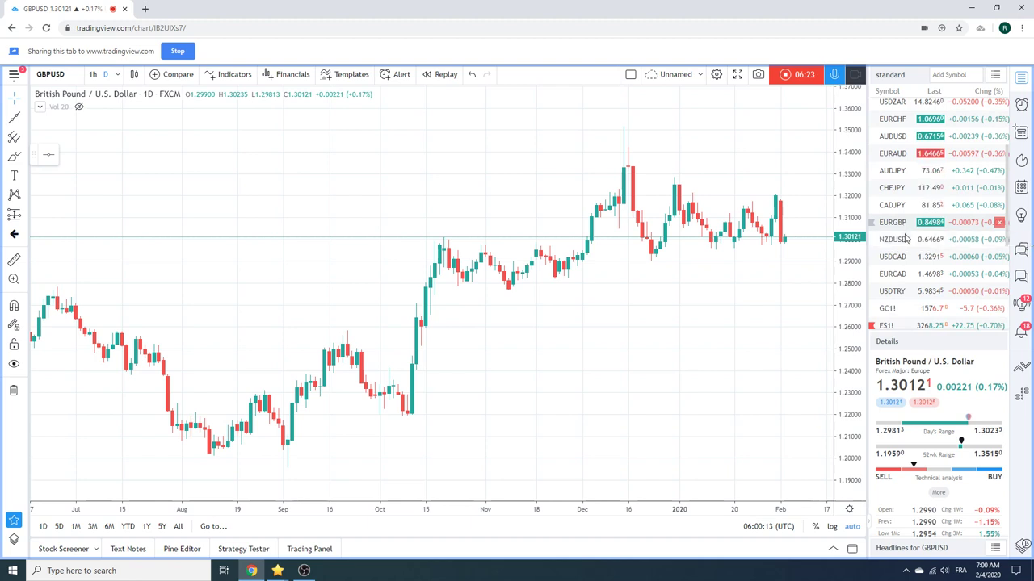
scroll(910, 253, "up", 1)
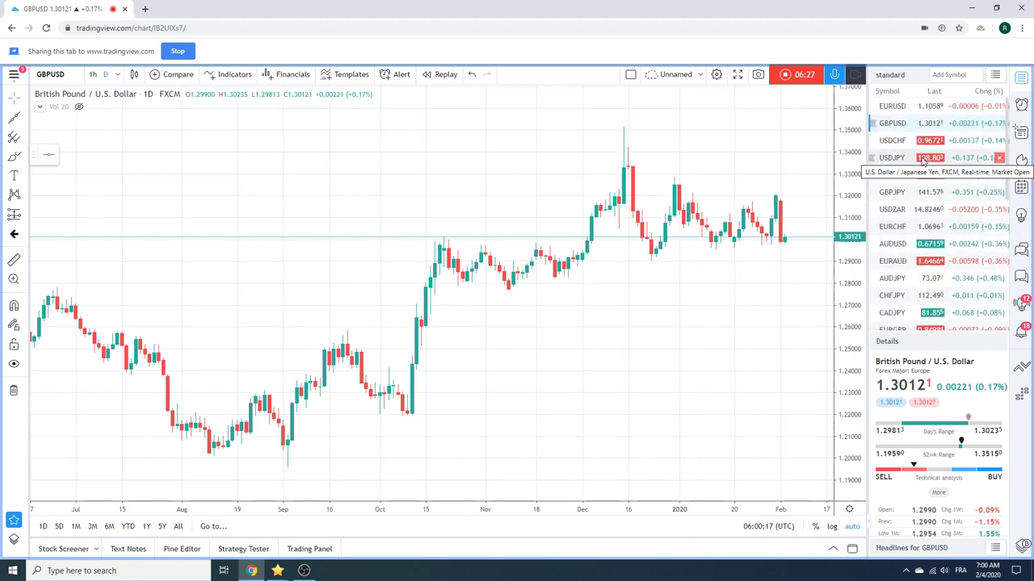
scroll(923, 161, "down", 1)
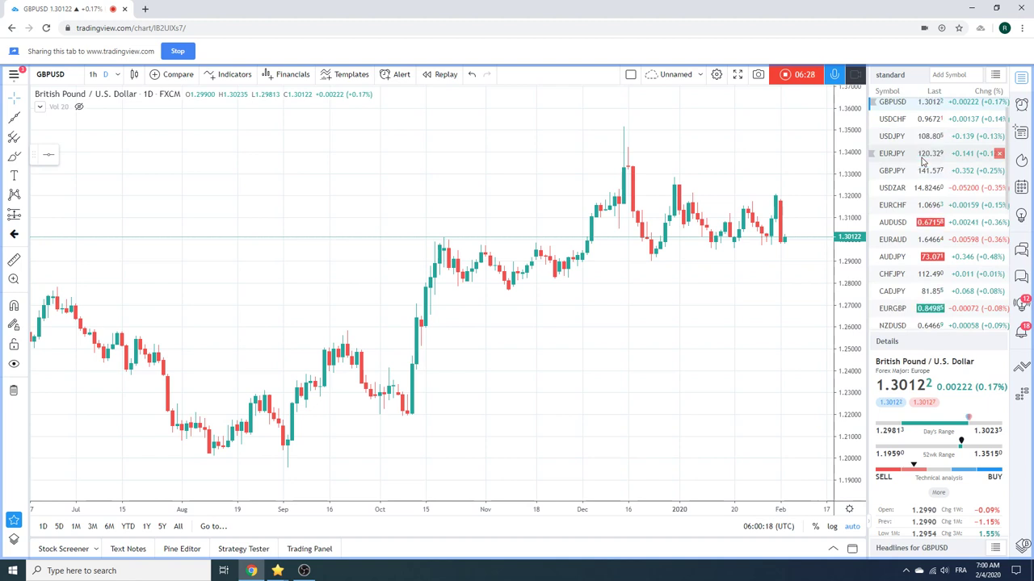
left_click(894, 313)
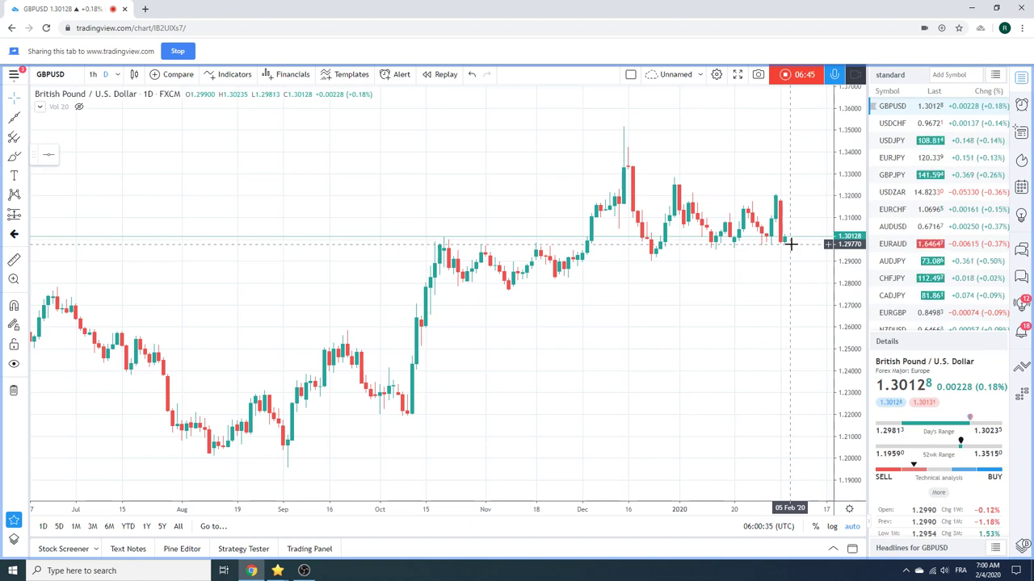
- Load the GBPJPY daily chart from the watchlist and scroll over it to review recent months
left_click(893, 174)
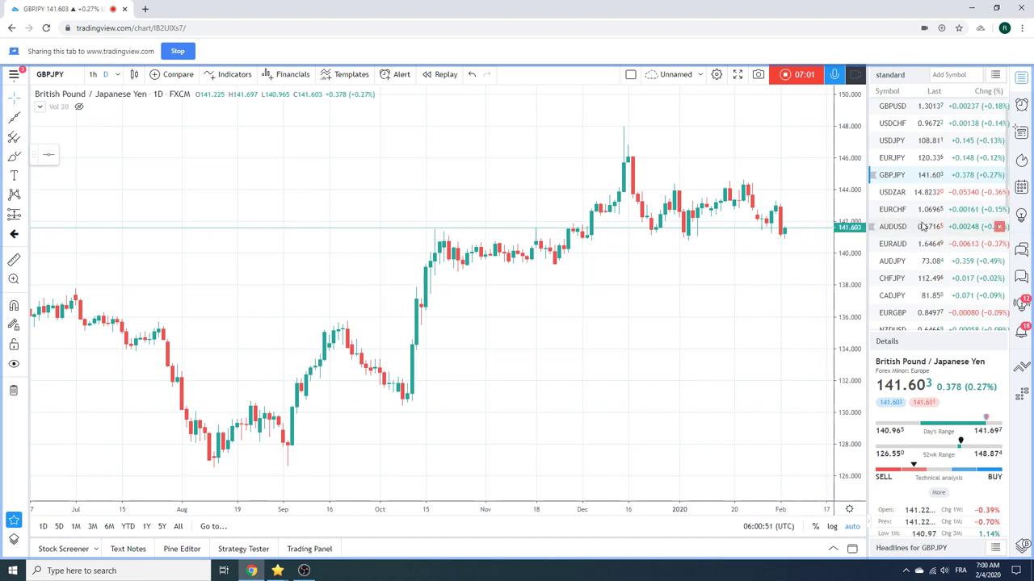
scroll(923, 227, "down", 2)
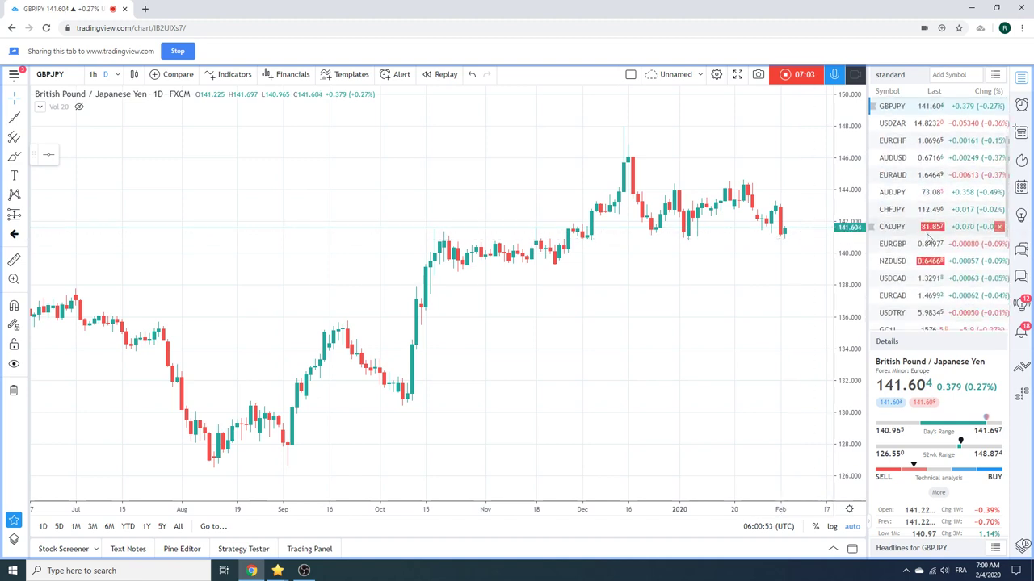
scroll(928, 238, "down", 1)
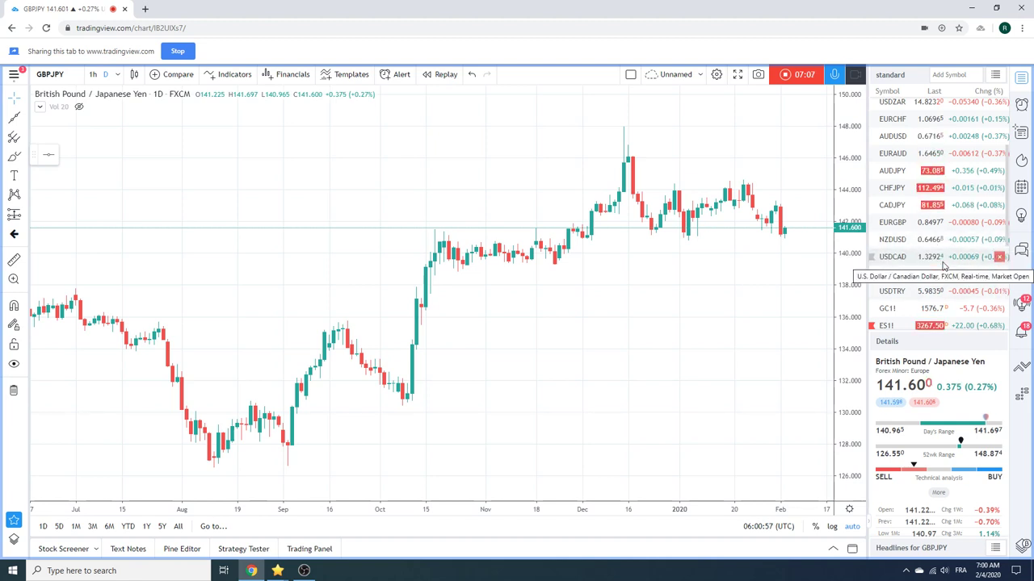
- Load the USDTRY daily chart from the watchlist, zooming out and back in to review its climb from 5.46
left_click(920, 292)
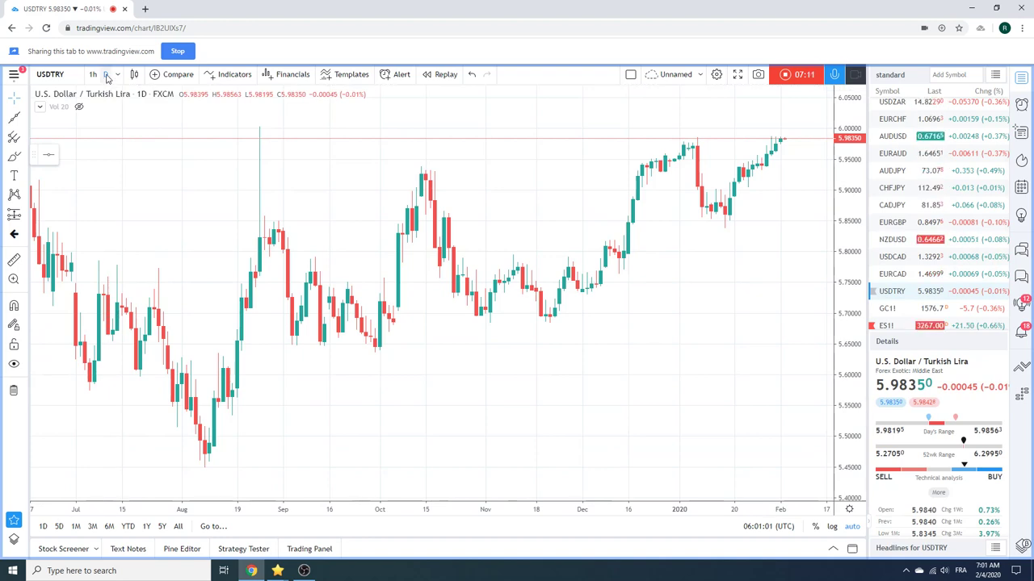
scroll(522, 210, "down", 5)
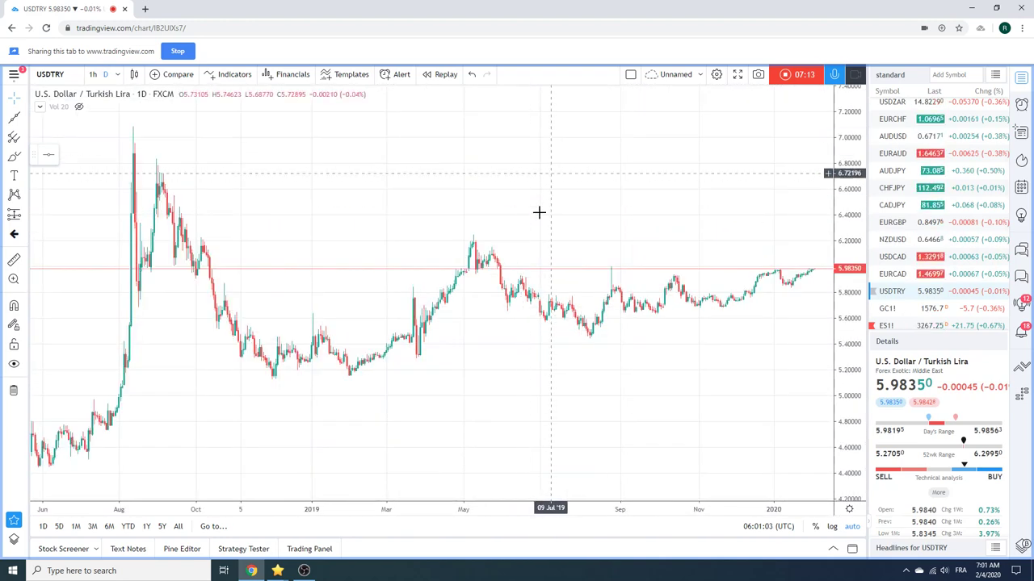
scroll(538, 213, "up", 5)
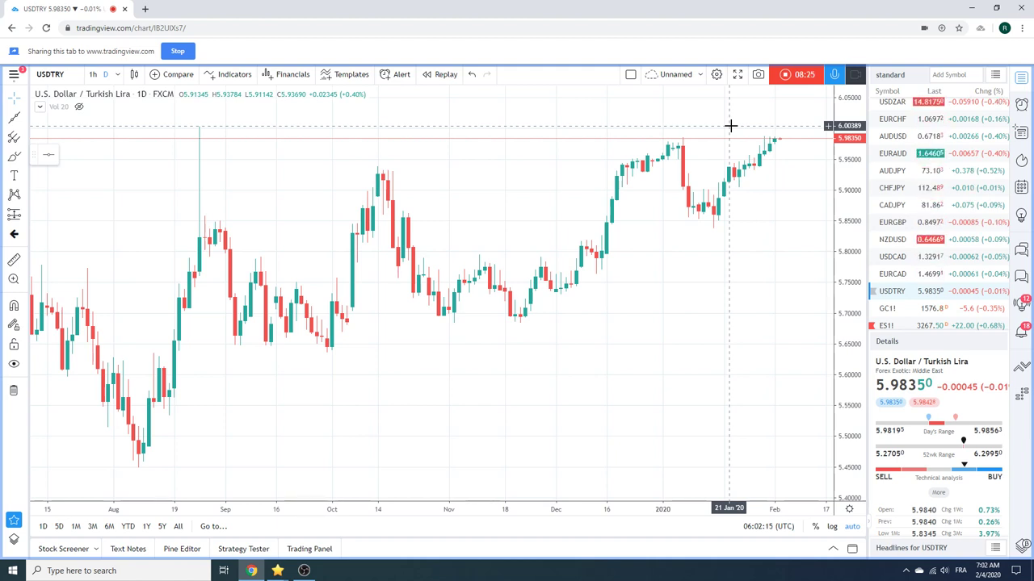
scroll(928, 218, "up", 2)
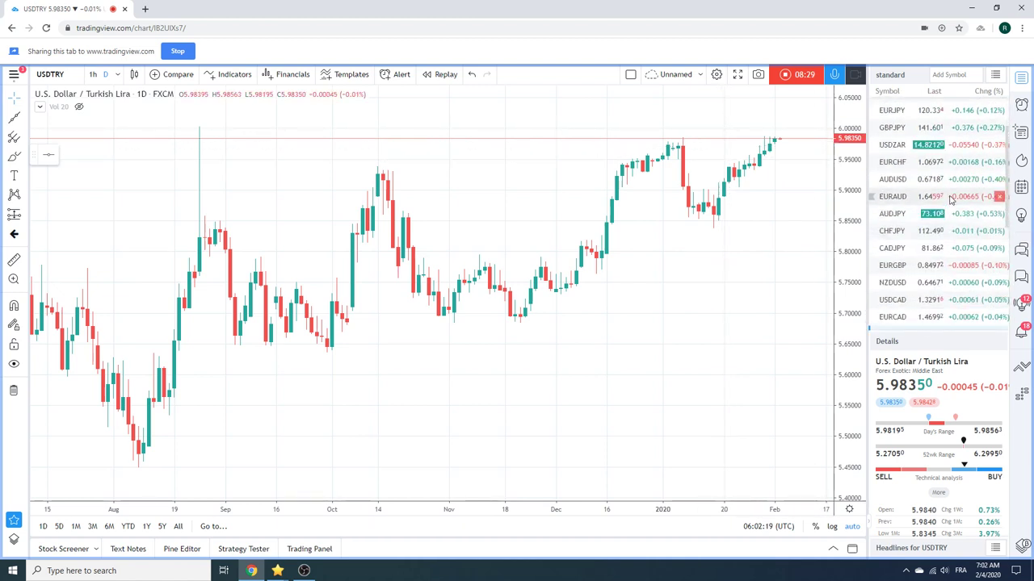
scroll(949, 222, "up", 1)
scroll(955, 216, "up", 3)
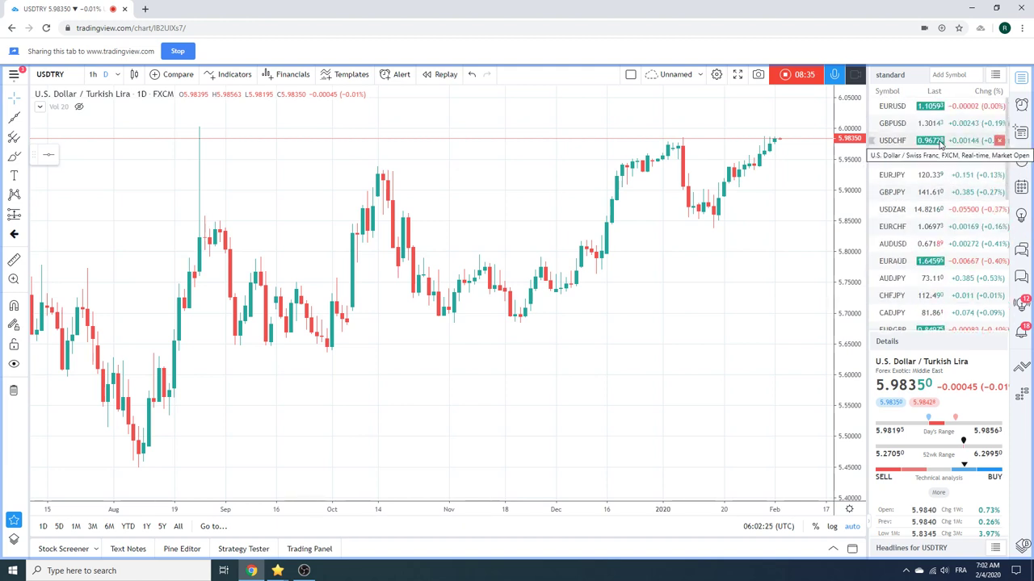
scroll(939, 144, "down", 3)
scroll(939, 144, "down", 6)
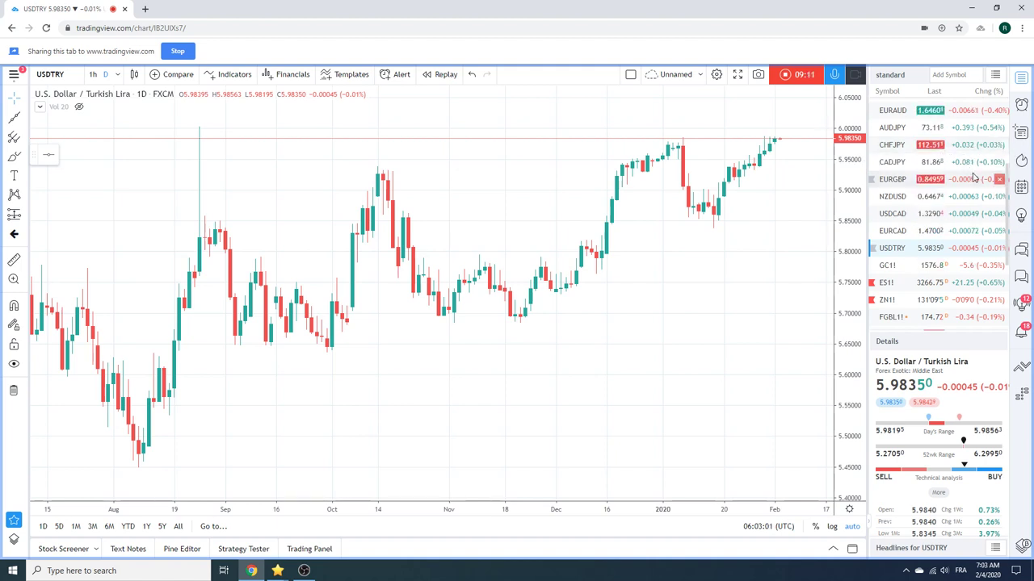
scroll(952, 223, "up", 2)
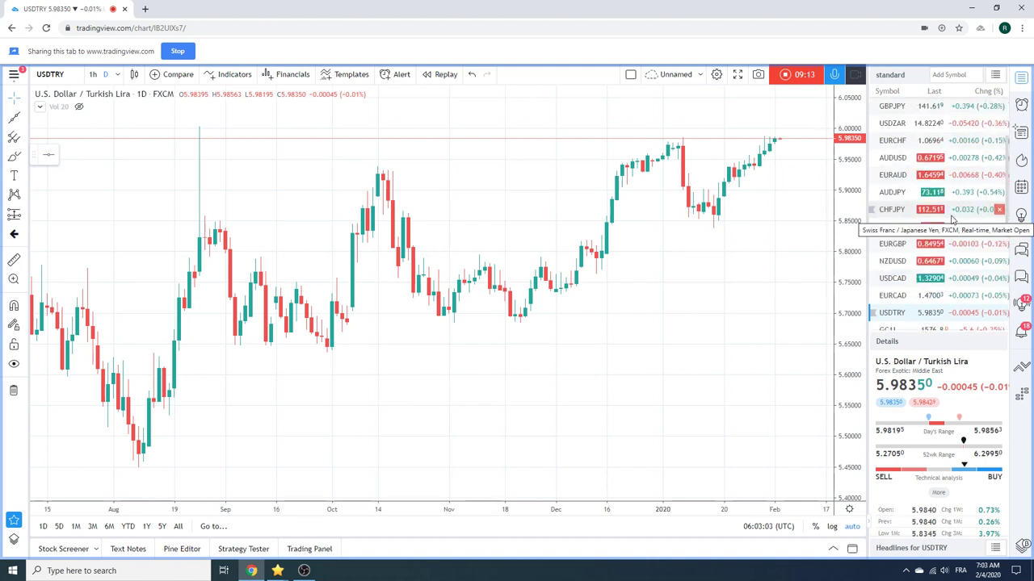